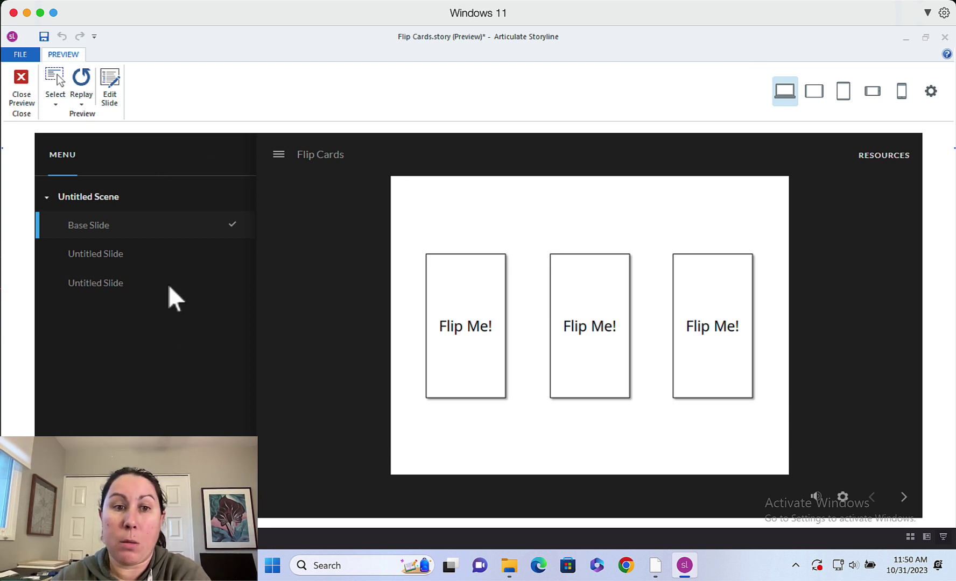
# In the preview, open and close the Resources panel, then collapse and reopen the menu sidebar
pyautogui.click(891, 157)
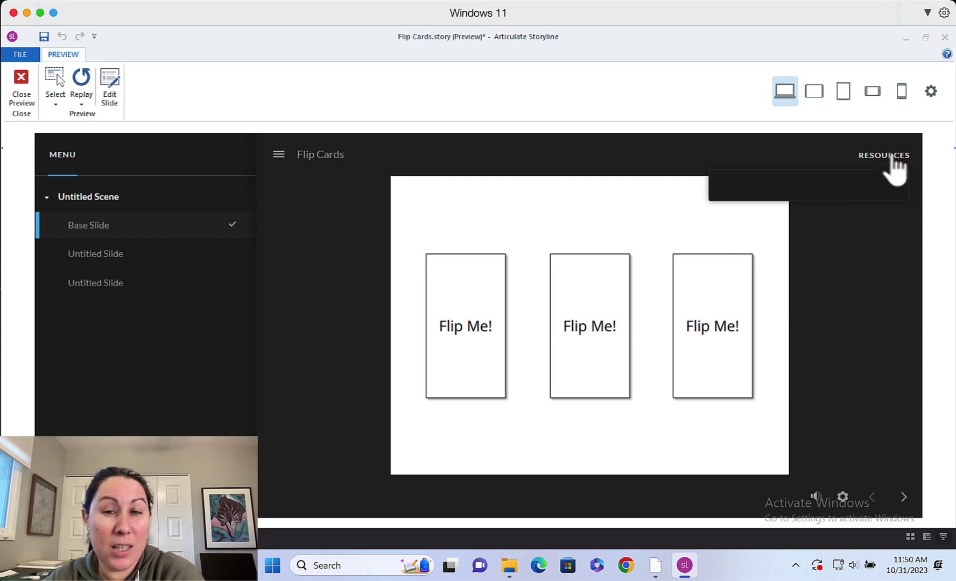
pyautogui.click(892, 156)
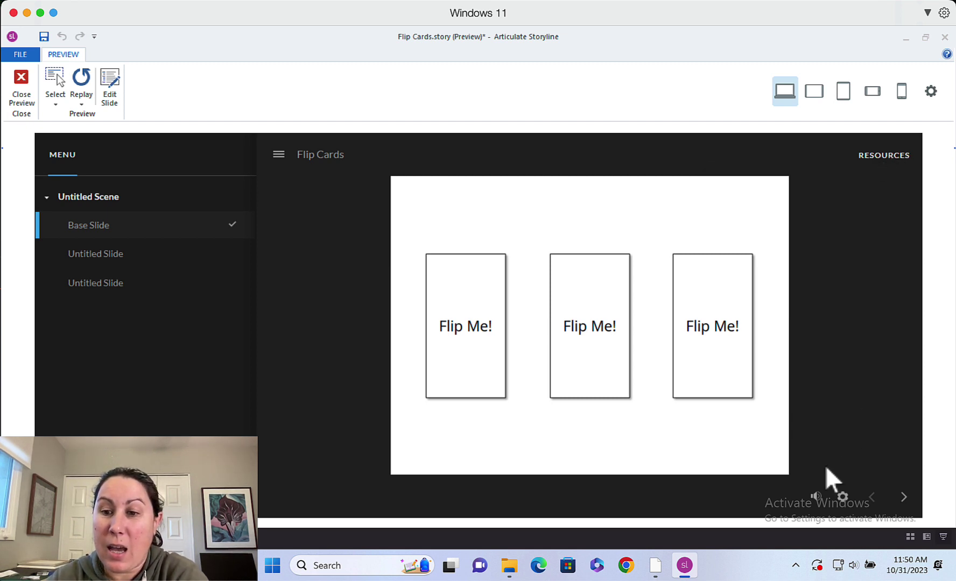
pyautogui.moveTo(817, 500)
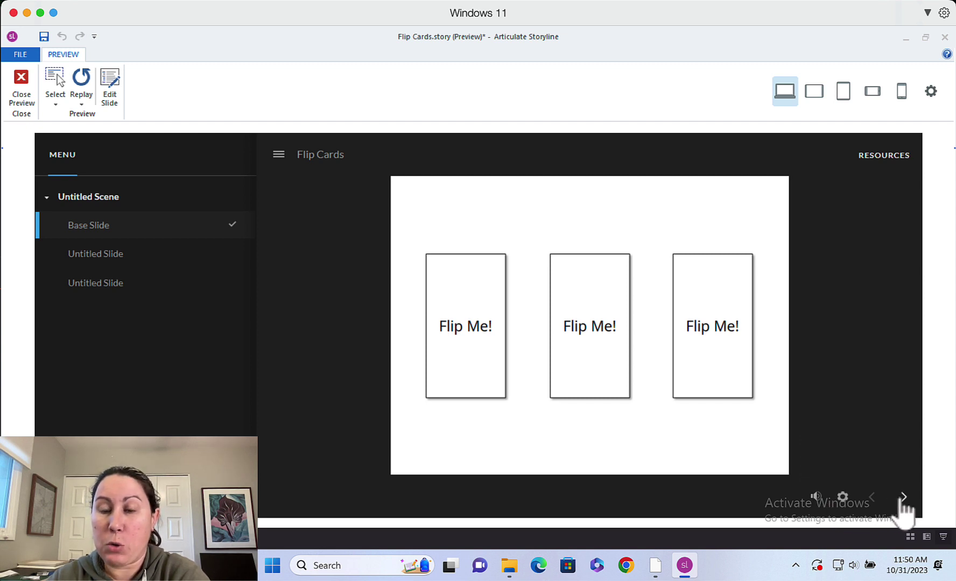
pyautogui.click(279, 155)
pyautogui.click(57, 155)
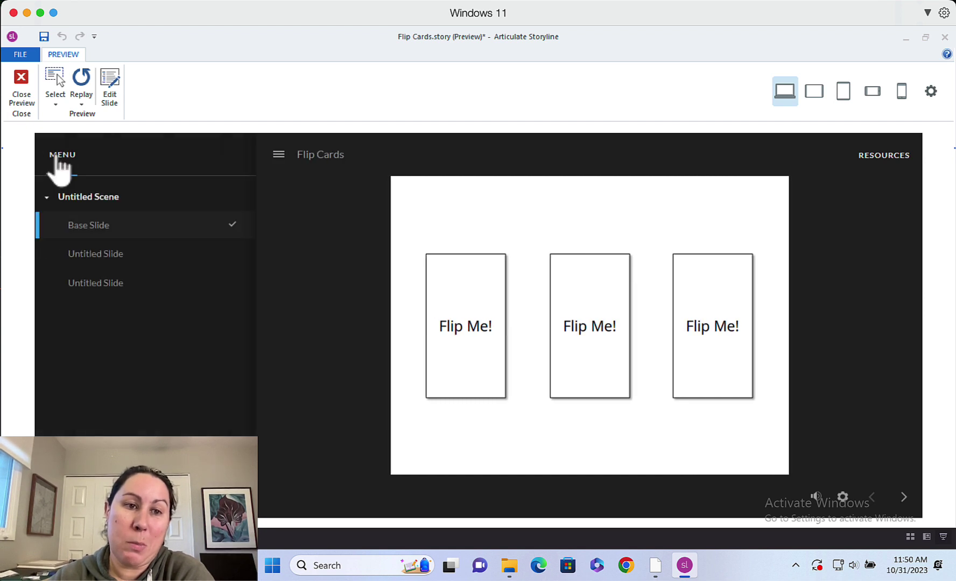
# Jump between the untitled slides and the flip-card base slide from the menu, then close the preview
pyautogui.click(120, 258)
pyautogui.click(122, 284)
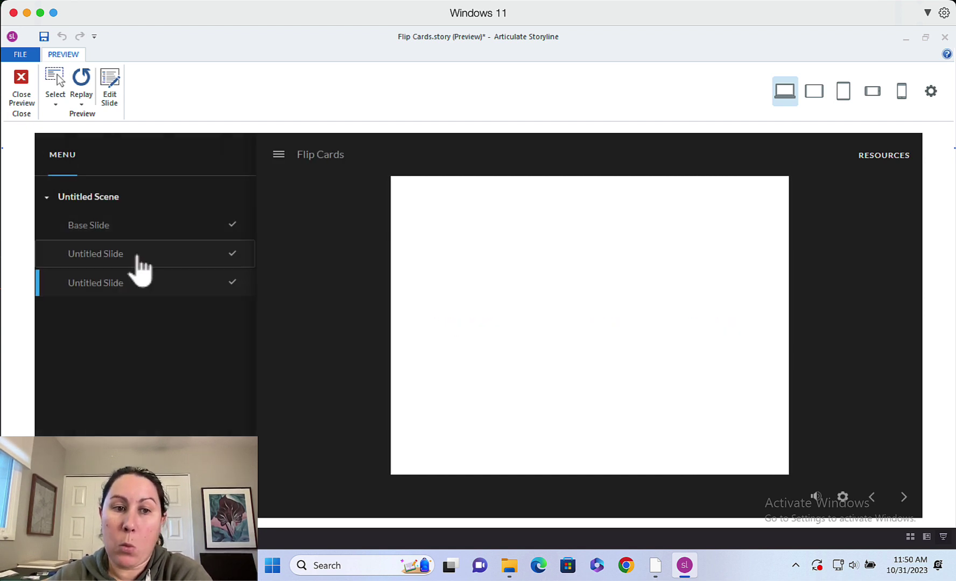
pyautogui.click(139, 258)
pyautogui.click(150, 237)
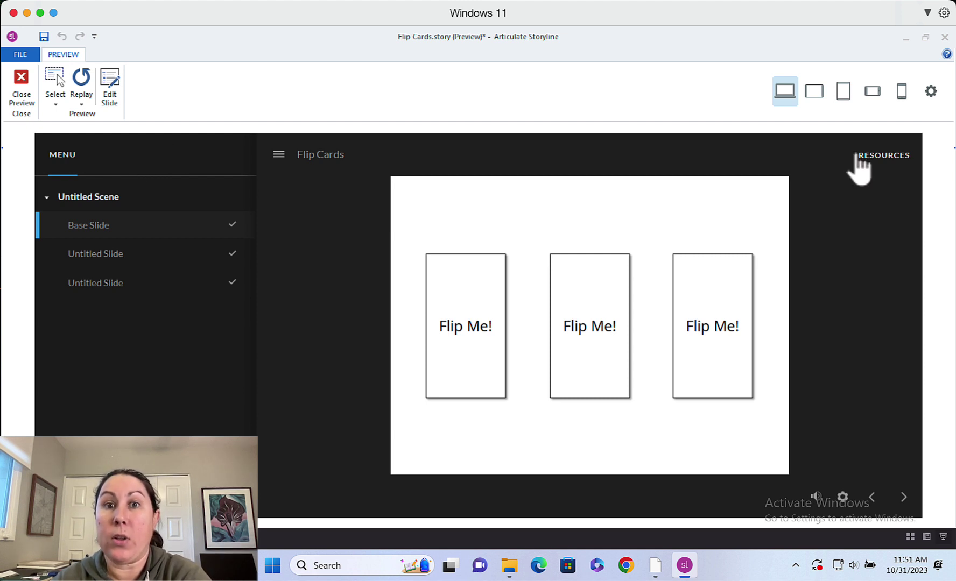
pyautogui.click(24, 86)
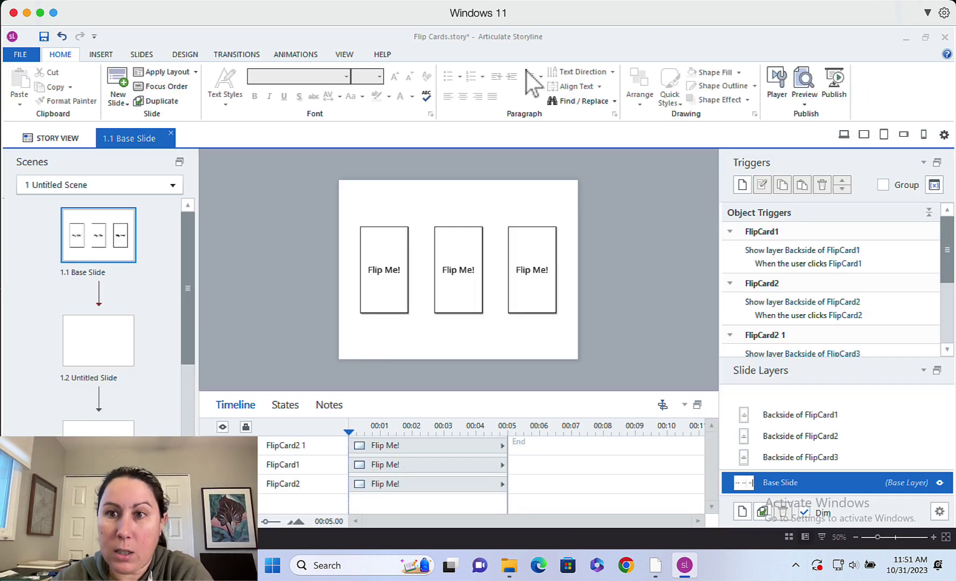
# Open Player Properties from the Publish group and scroll through the Features panel
pyautogui.click(780, 89)
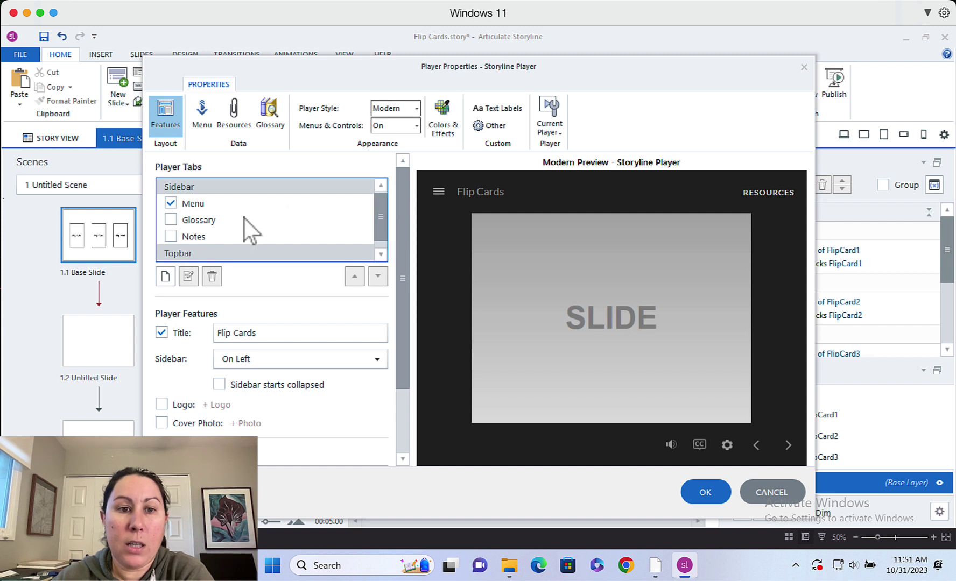
pyautogui.scroll(-1, 193, 422)
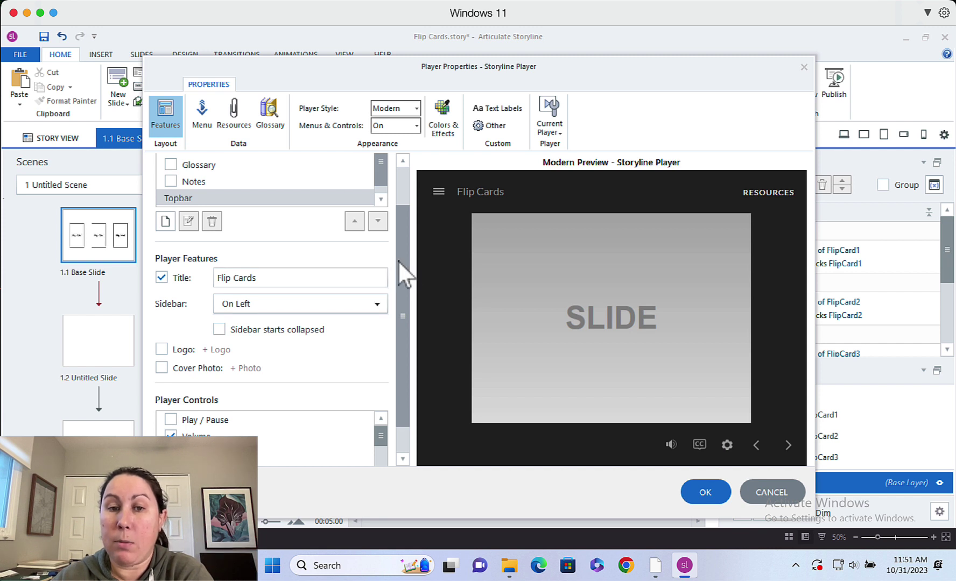
pyautogui.scroll(1, 401, 270)
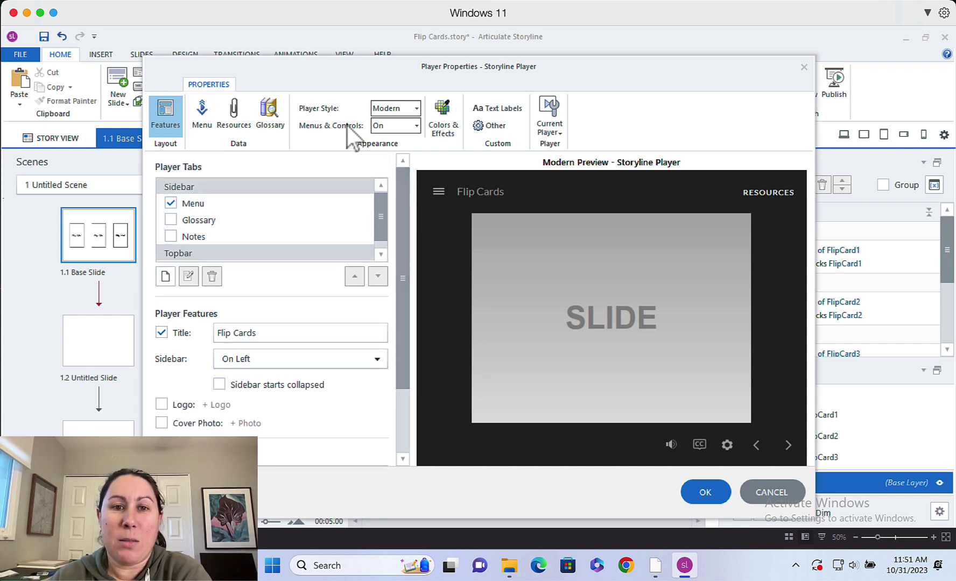
pyautogui.click(383, 128)
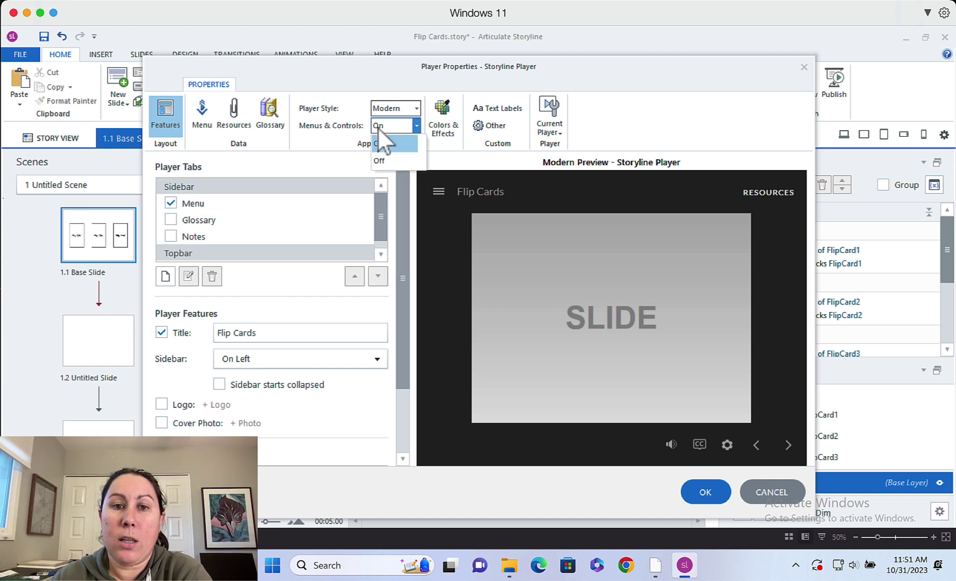
pyautogui.click(385, 160)
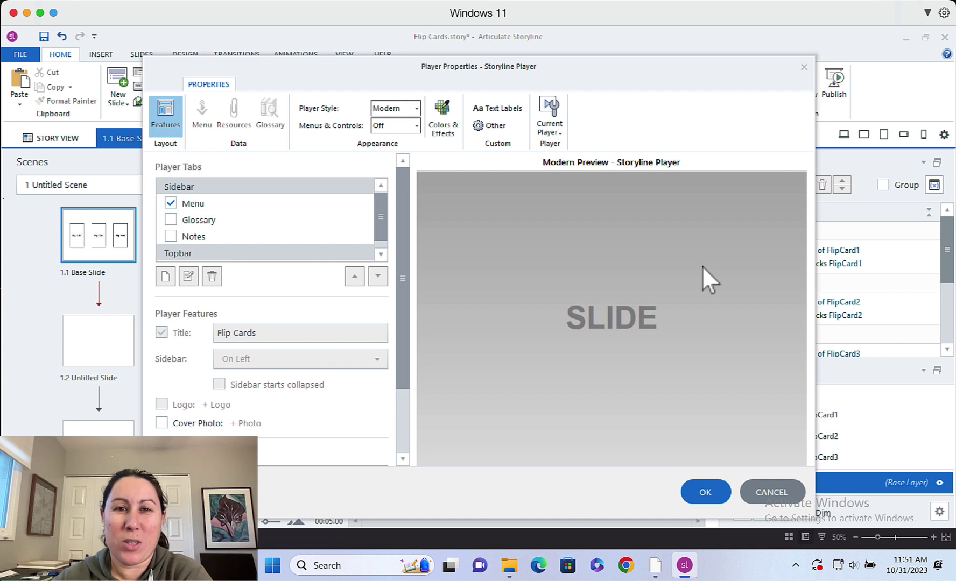
pyautogui.click(401, 128)
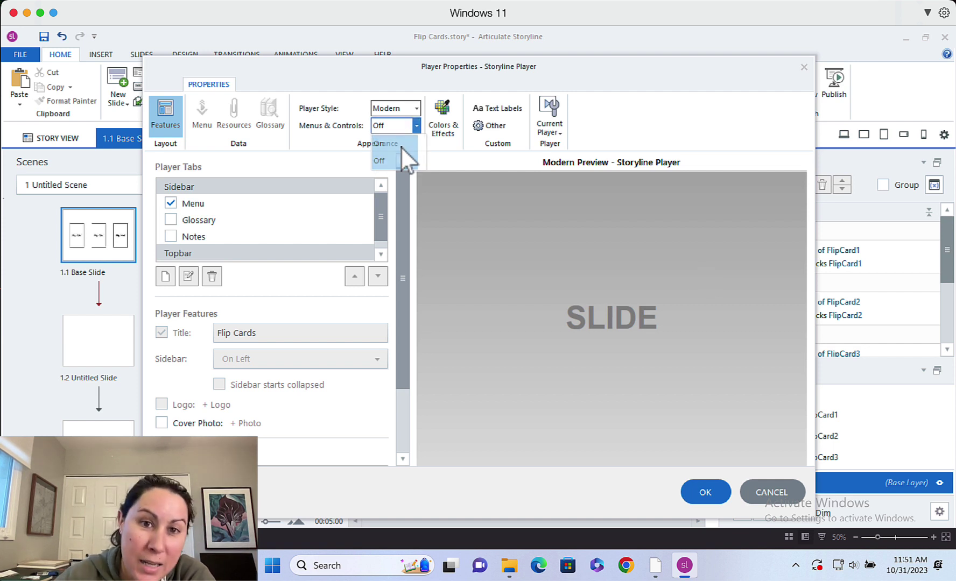
pyautogui.click(401, 145)
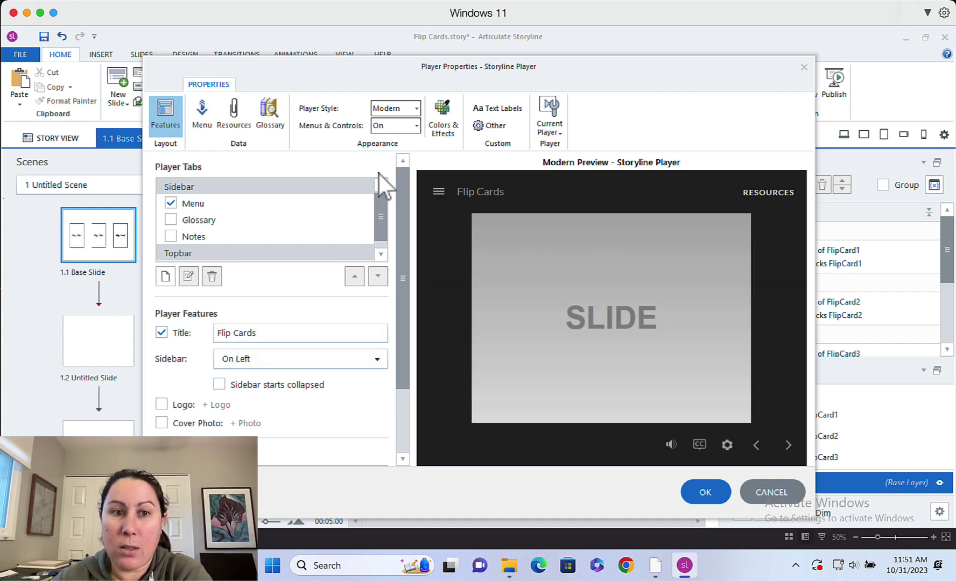
# Uncheck the Menu and Resources tabs and the Title feature, keeping the sidebar on the left
pyautogui.click(171, 203)
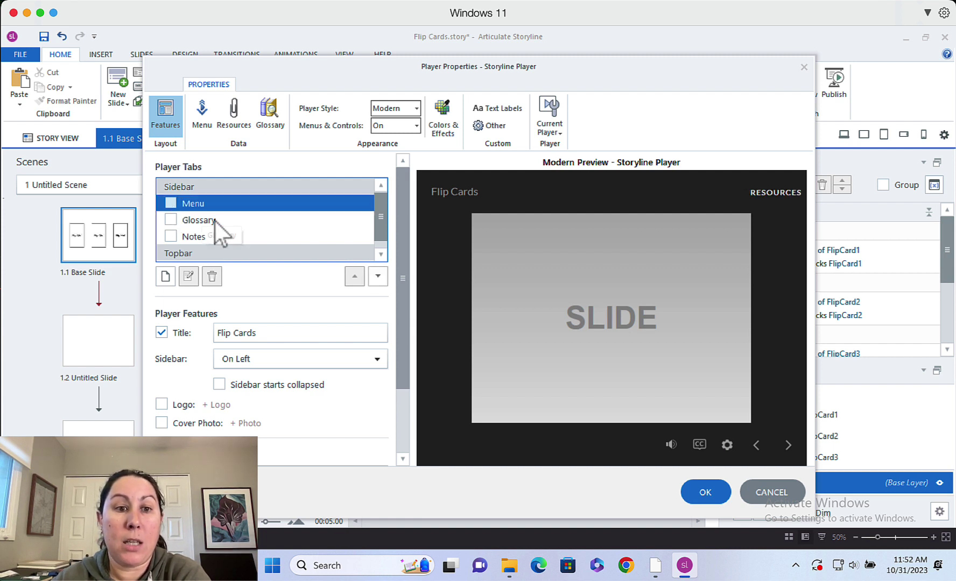
pyautogui.scroll(-1, 380, 220)
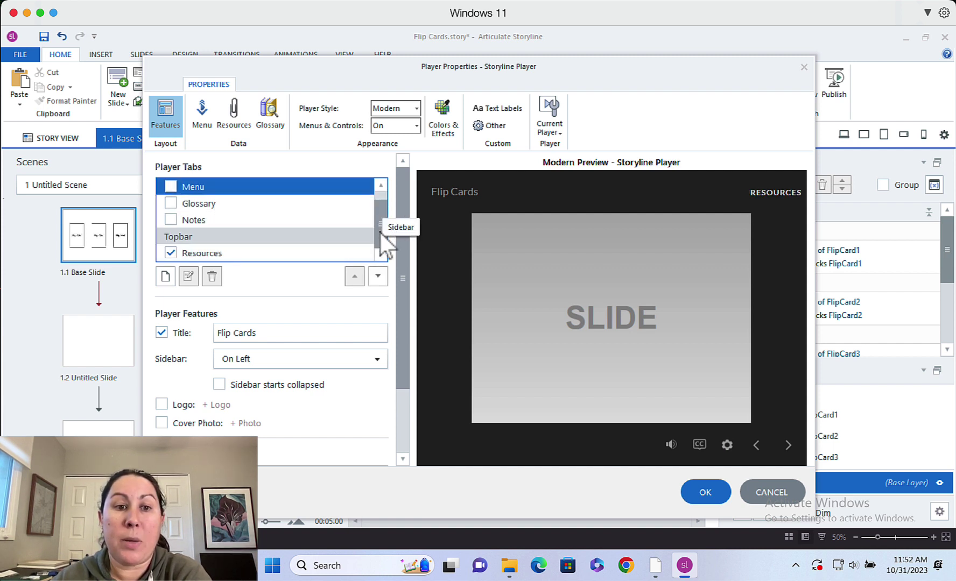
pyautogui.click(171, 254)
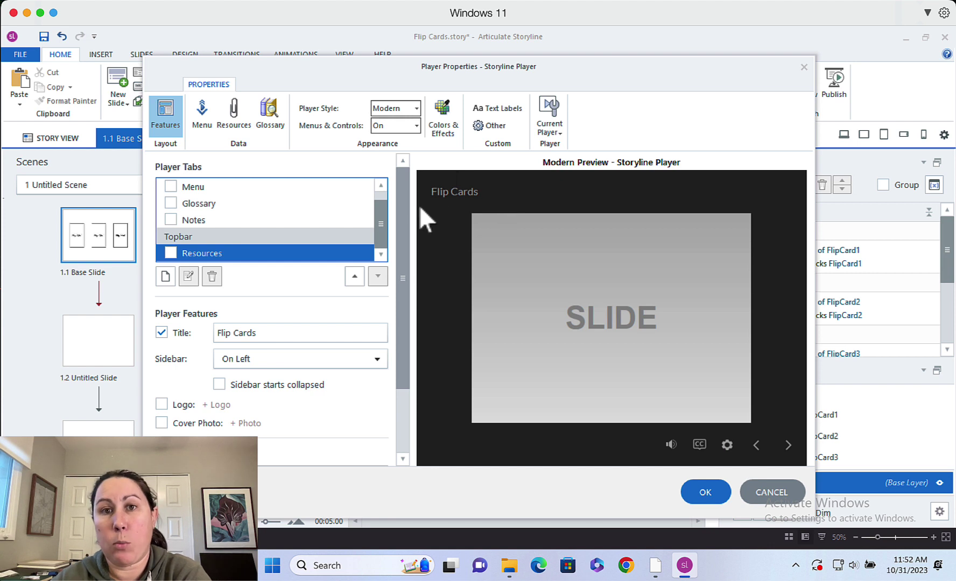
pyautogui.click(161, 332)
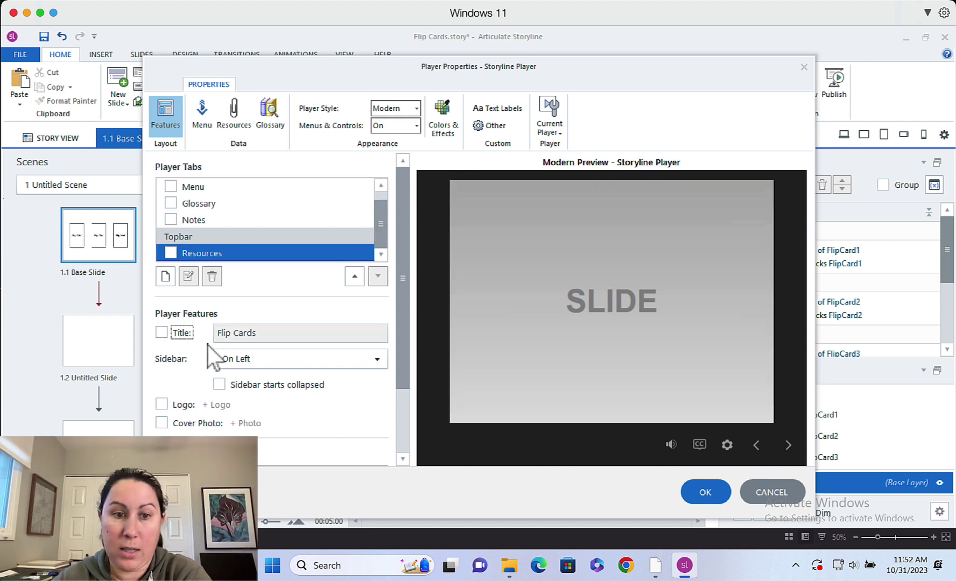
pyautogui.click(258, 358)
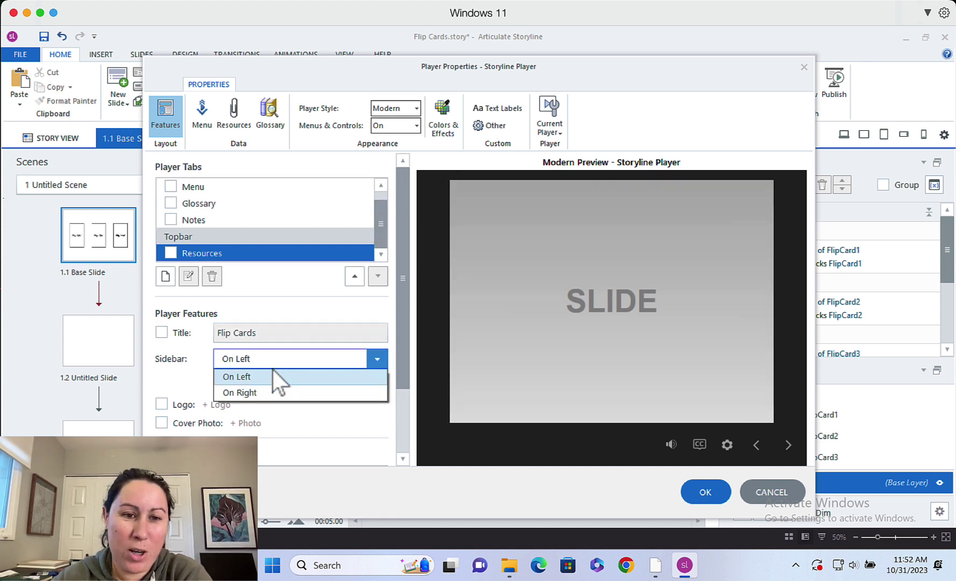
pyautogui.click(278, 377)
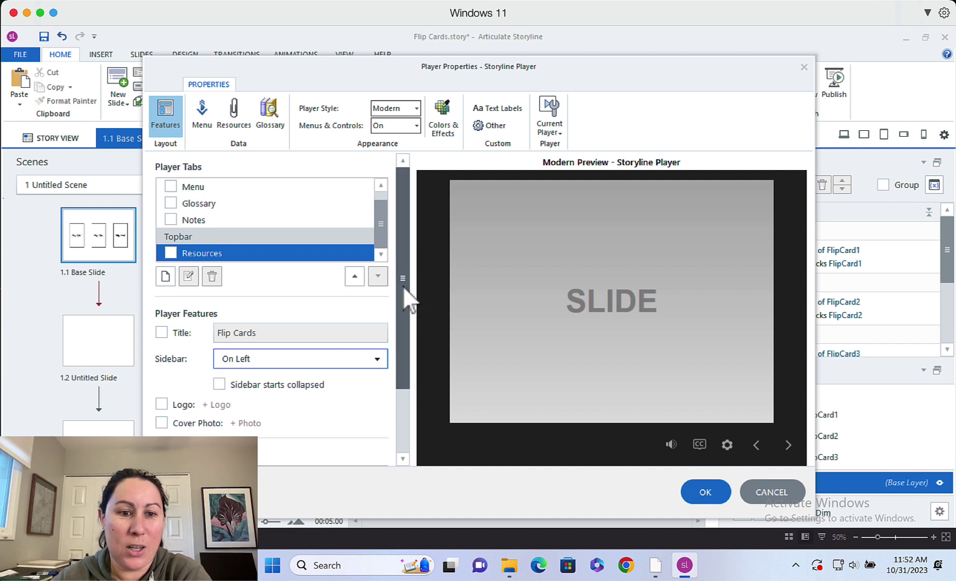
pyautogui.moveTo(408, 298); pyautogui.dragTo(397, 366)
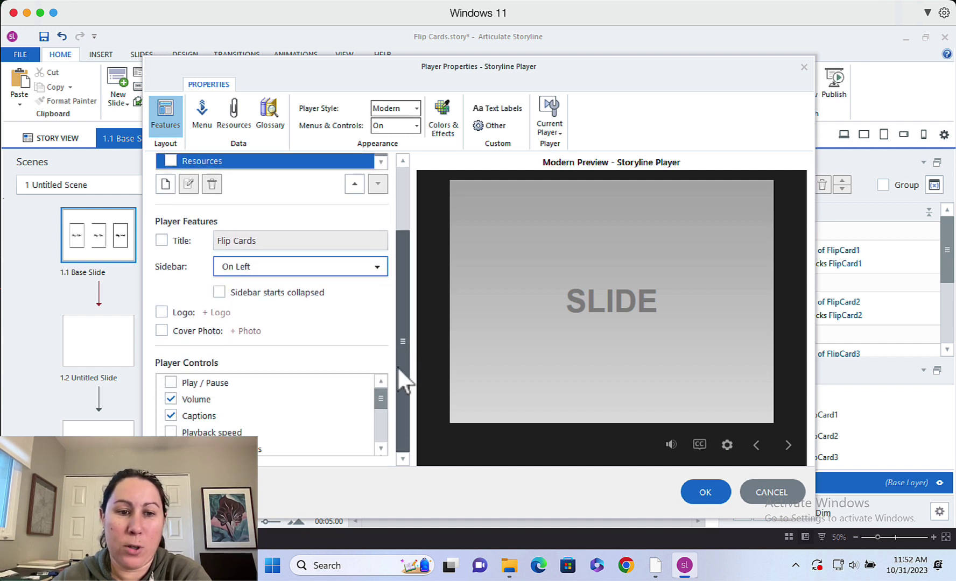
# Turn off the volume and captions controls and turn on the full-screen and seekbar controls
pyautogui.click(171, 399)
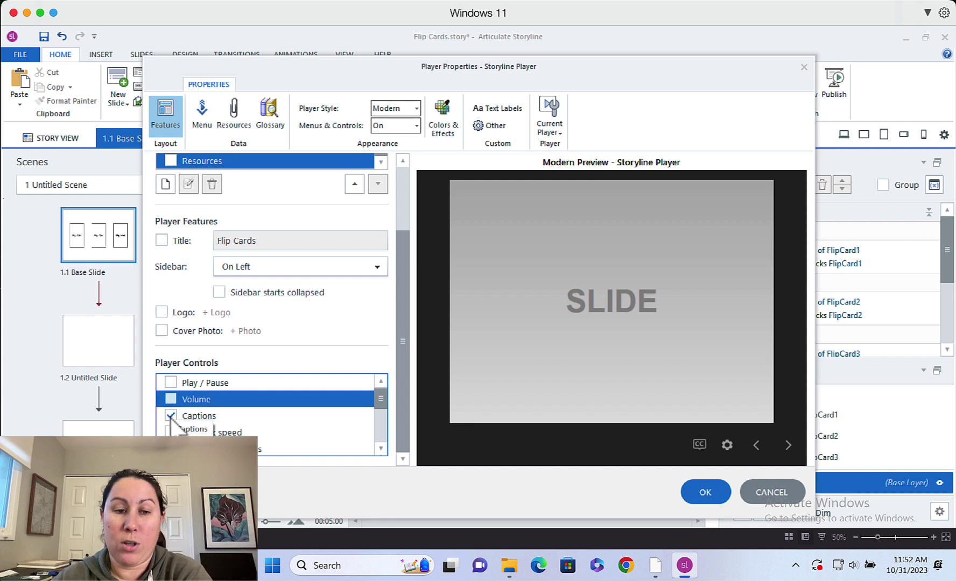
pyautogui.click(171, 417)
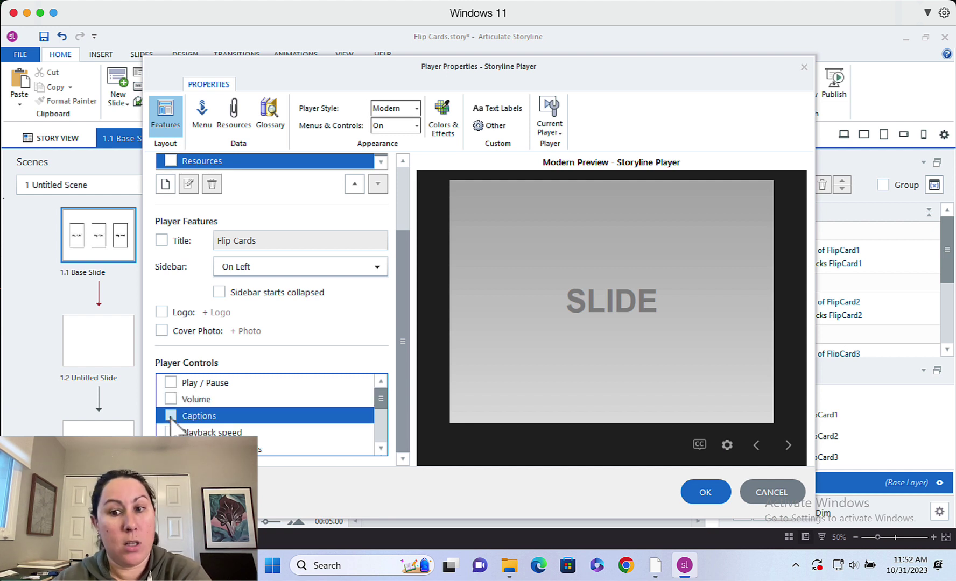
pyautogui.scroll(-1, 216, 411)
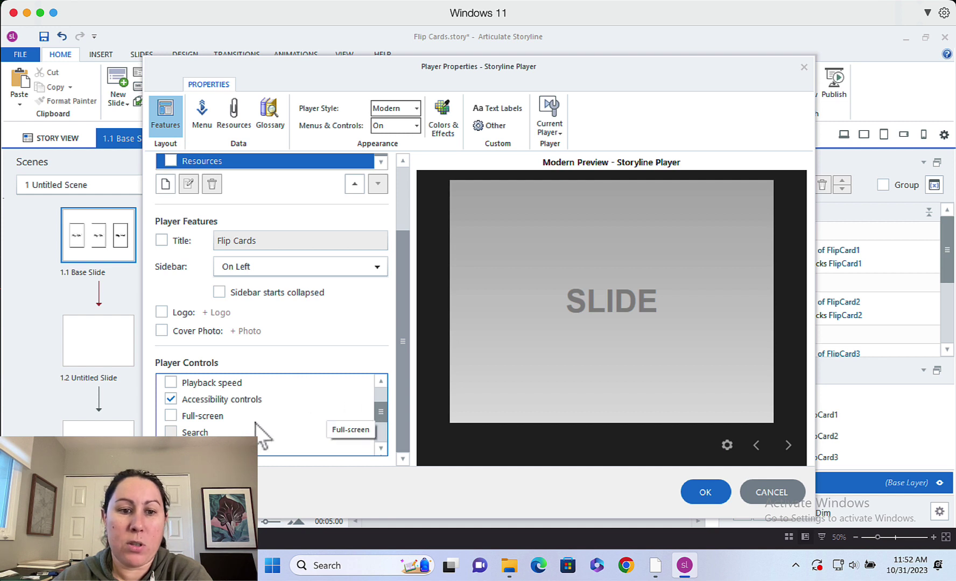
pyautogui.click(175, 416)
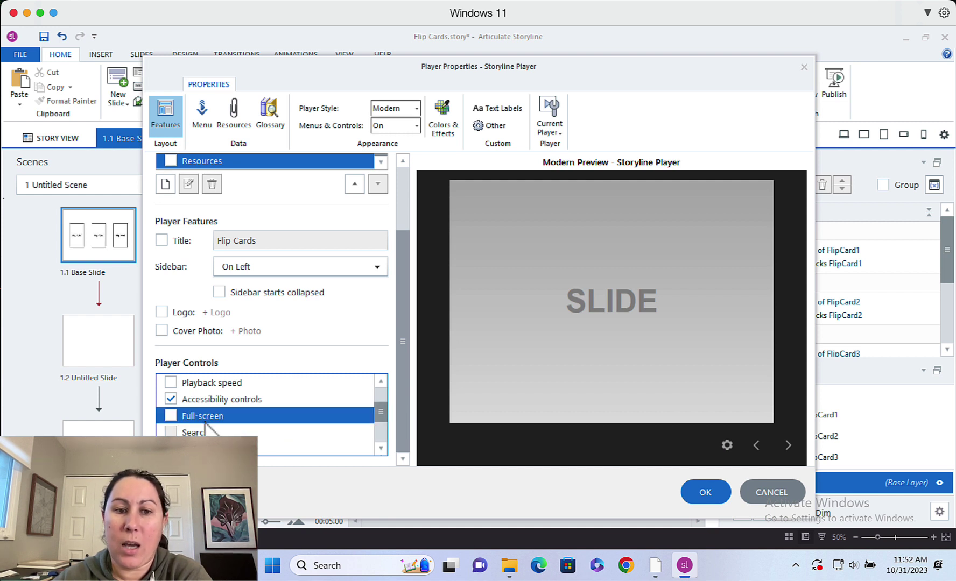
pyautogui.moveTo(382, 413); pyautogui.dragTo(382, 424)
pyautogui.click(171, 416)
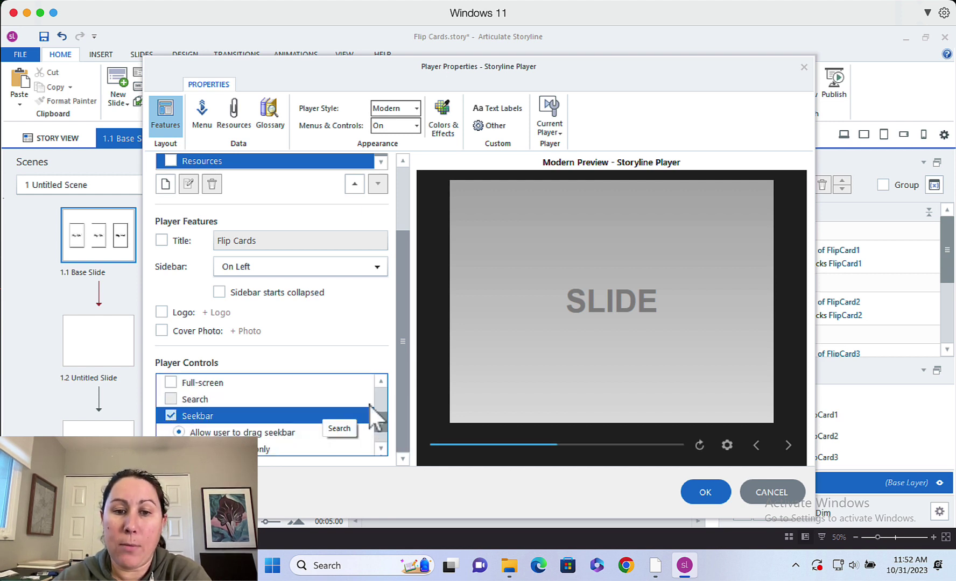
pyautogui.moveTo(383, 431); pyautogui.dragTo(384, 437)
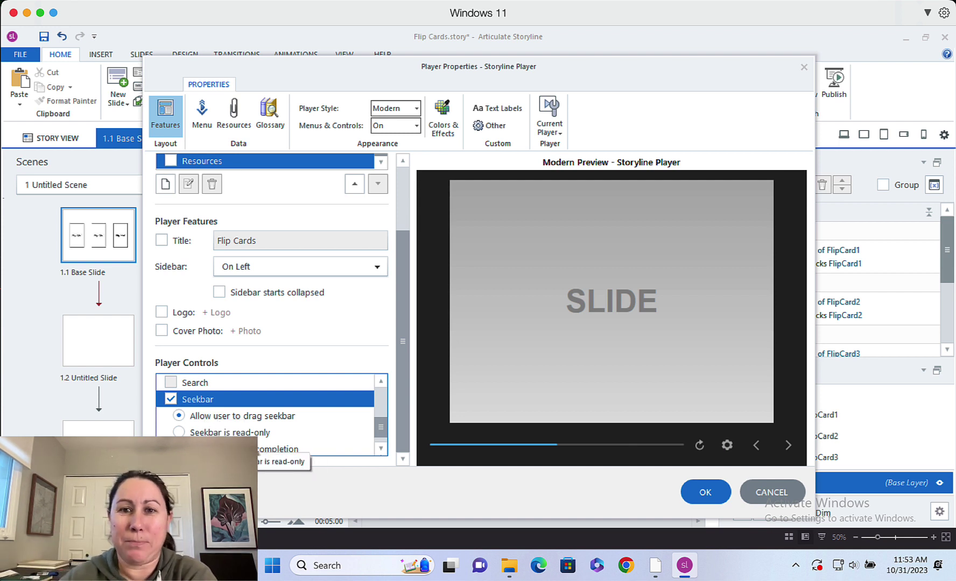
pyautogui.scroll(2, 349, 326)
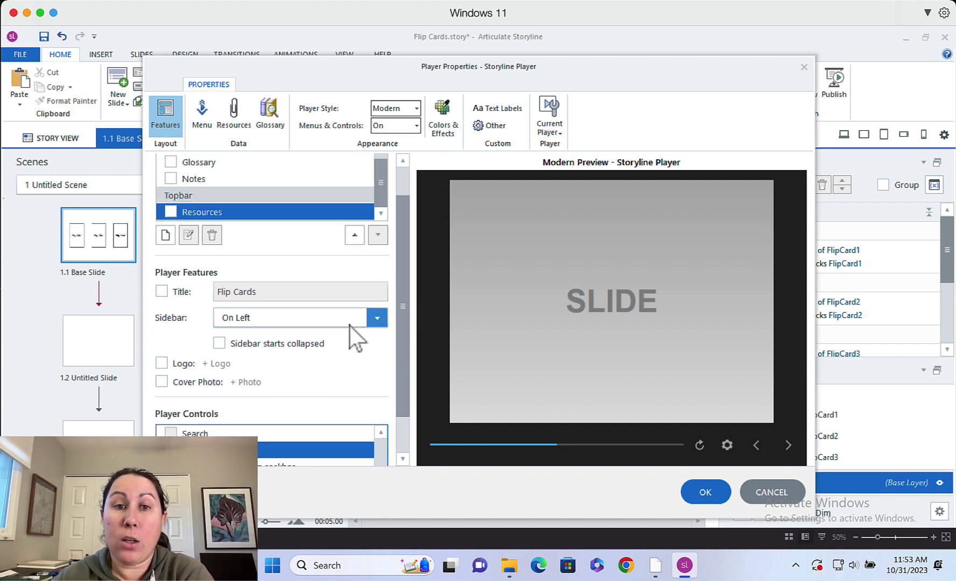
# In Colors & Effects, choose a Custom scheme with a purple #604A7B background color
pyautogui.click(450, 109)
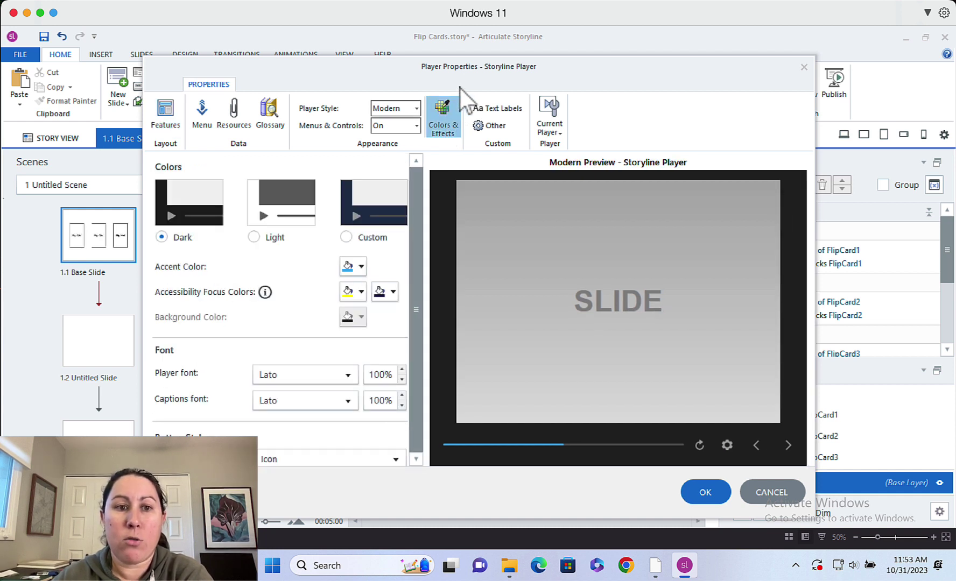
pyautogui.click(254, 238)
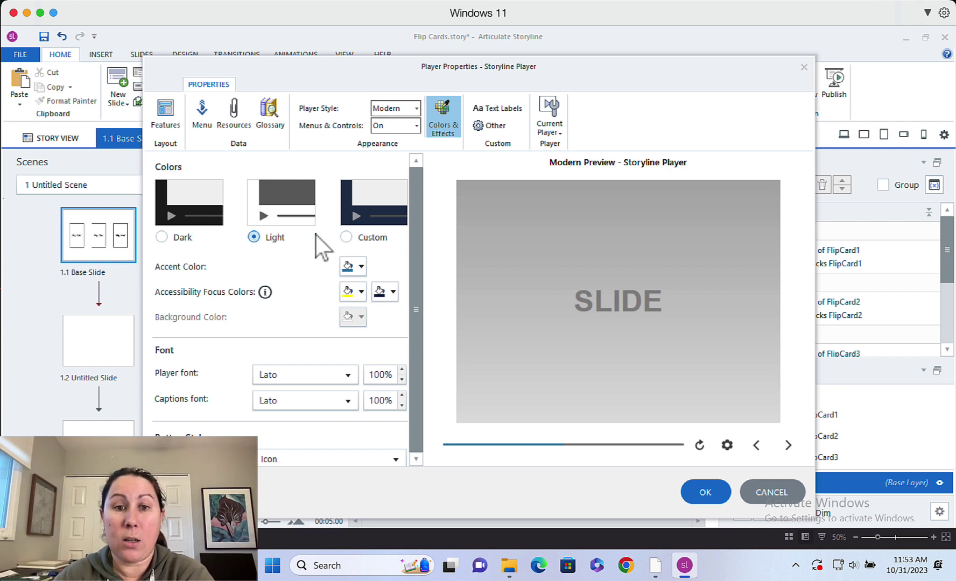
pyautogui.click(347, 238)
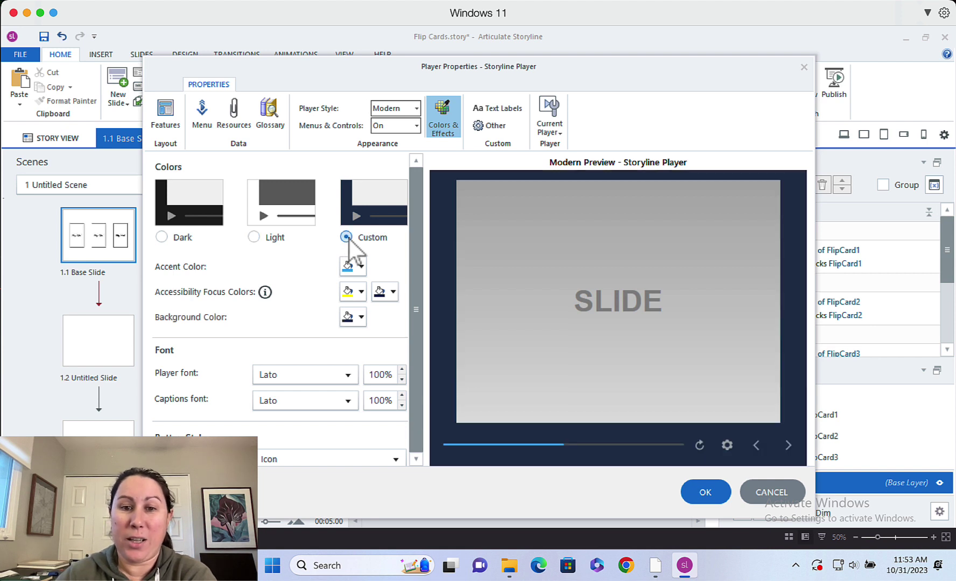
pyautogui.click(362, 317)
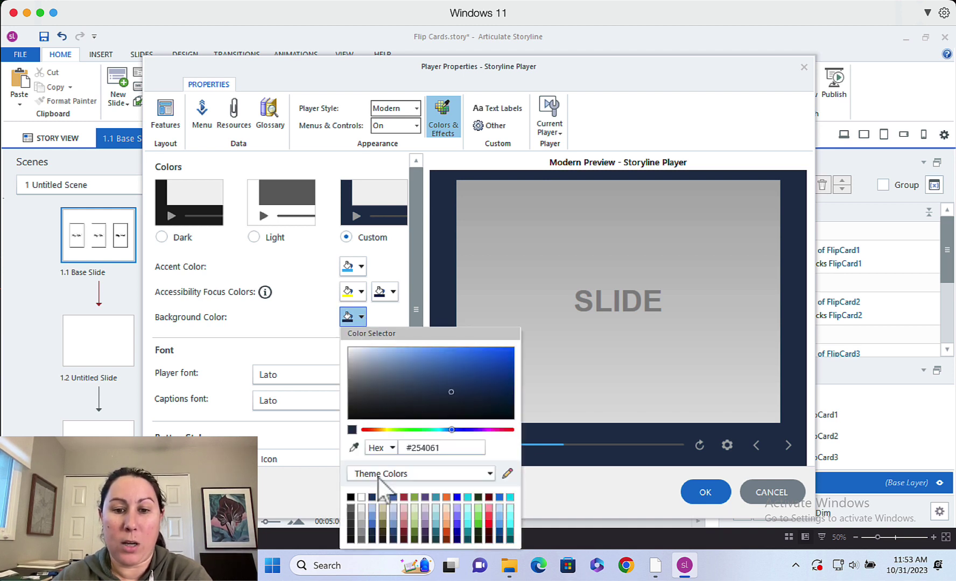
pyautogui.click(425, 532)
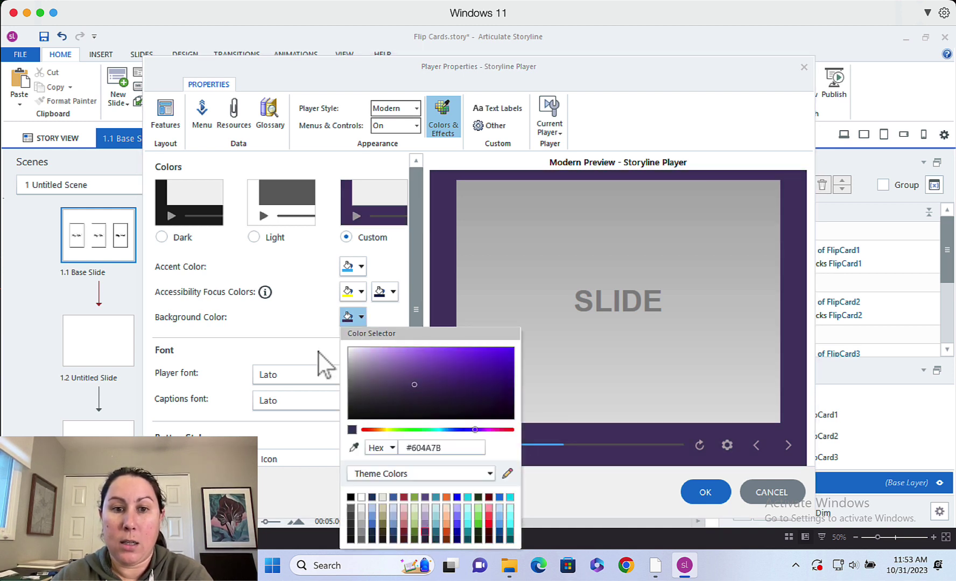
pyautogui.click(309, 317)
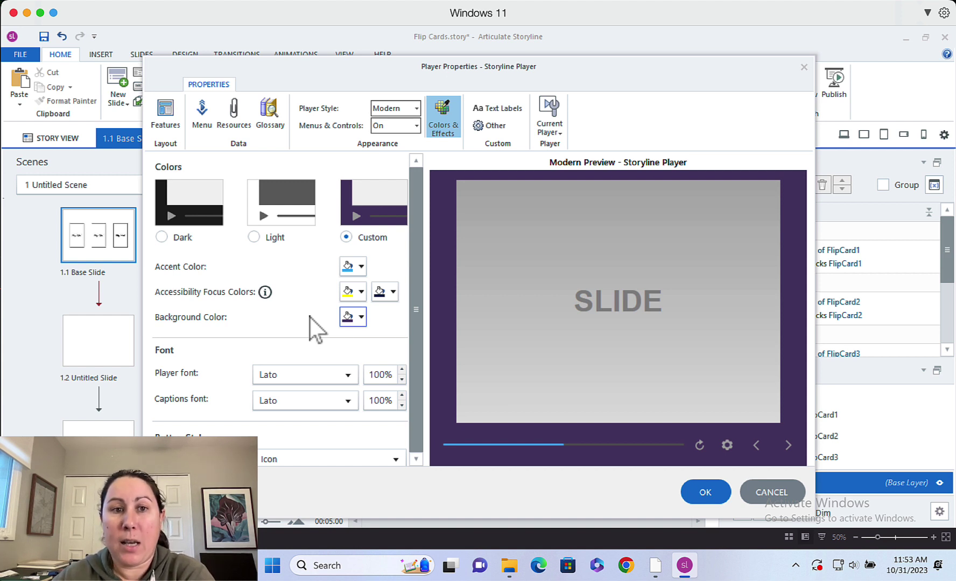
# Turn the player logo on, then switch it off again
pyautogui.click(166, 112)
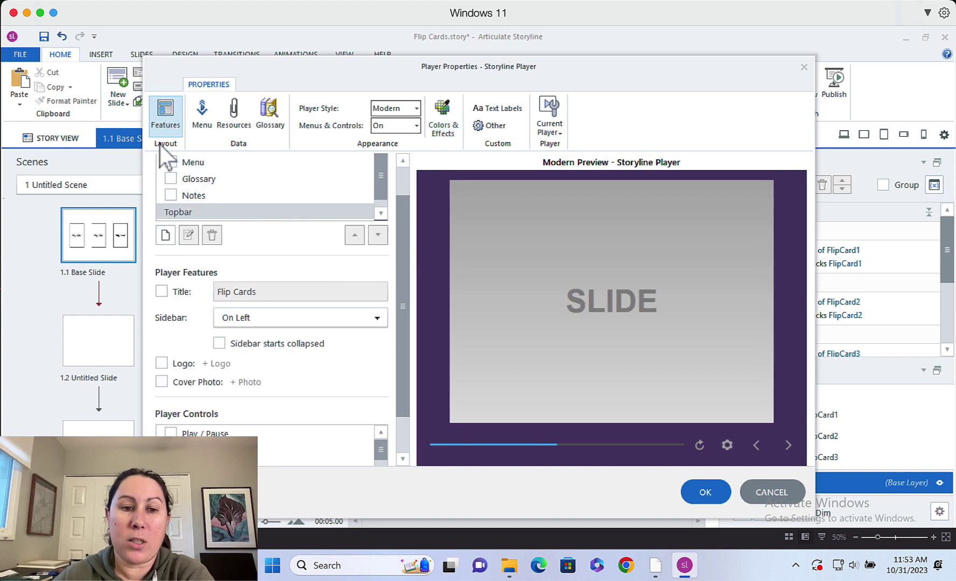
pyautogui.click(166, 363)
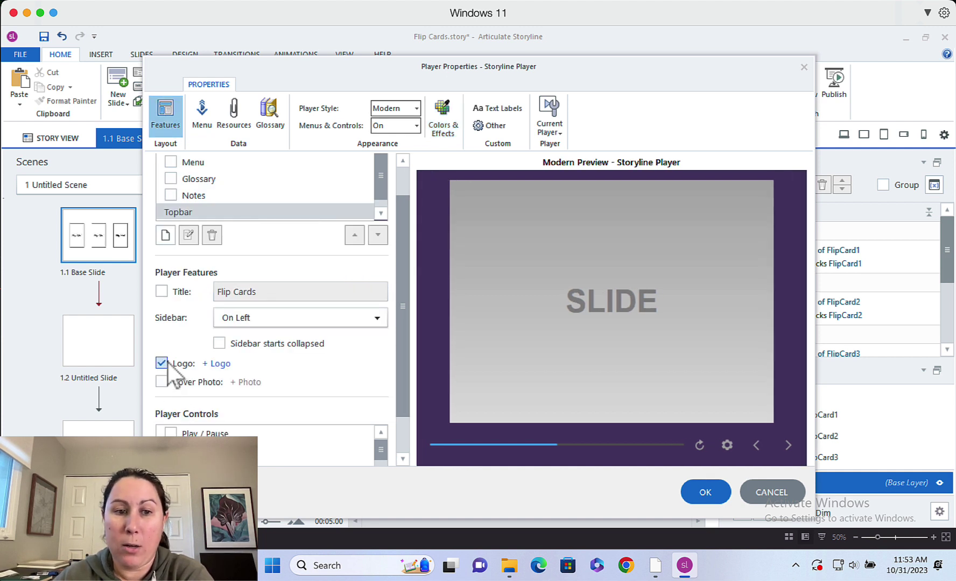
pyautogui.click(168, 363)
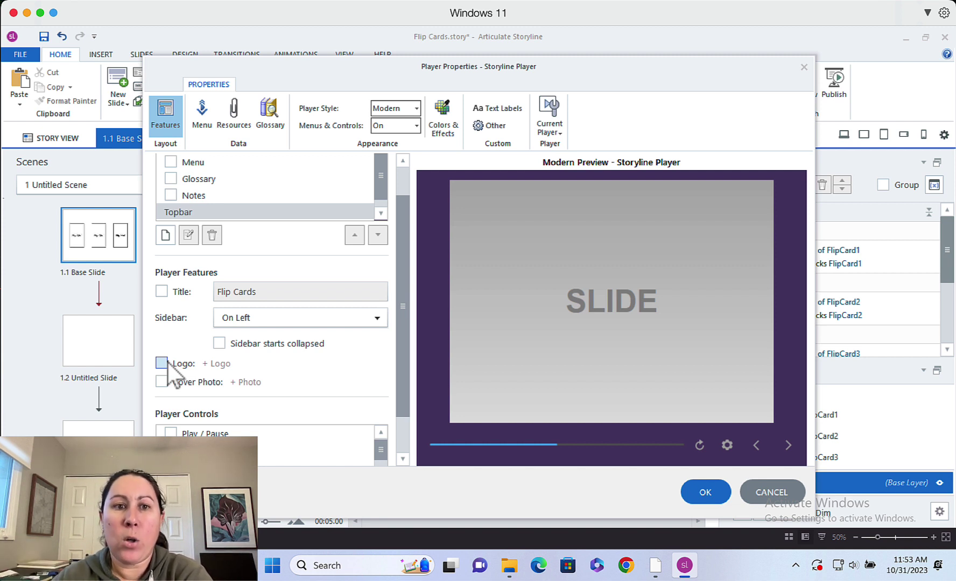
# Try the Icon and text button style, then set the buttons back to Icon only
pyautogui.click(454, 107)
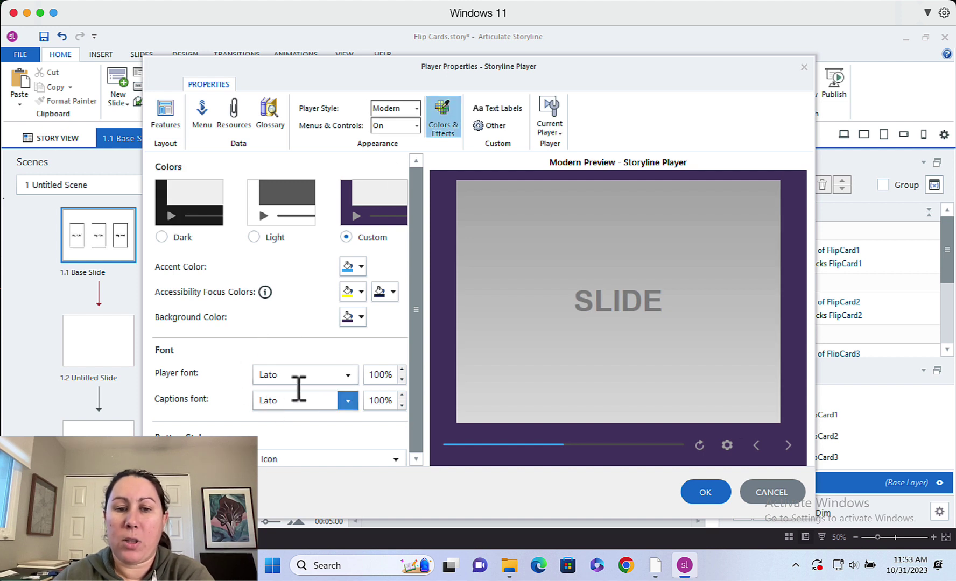
pyautogui.scroll(-1, 239, 393)
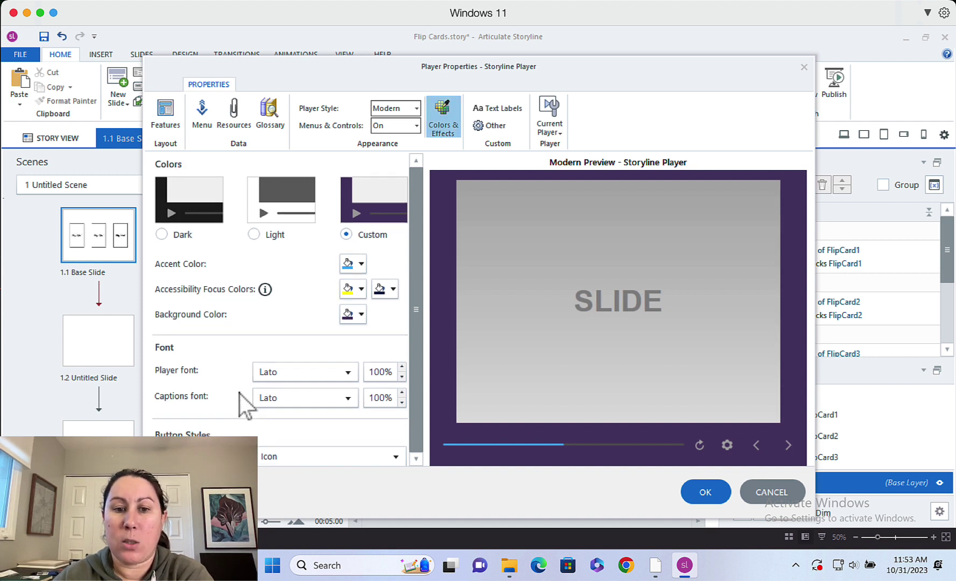
pyautogui.click(275, 457)
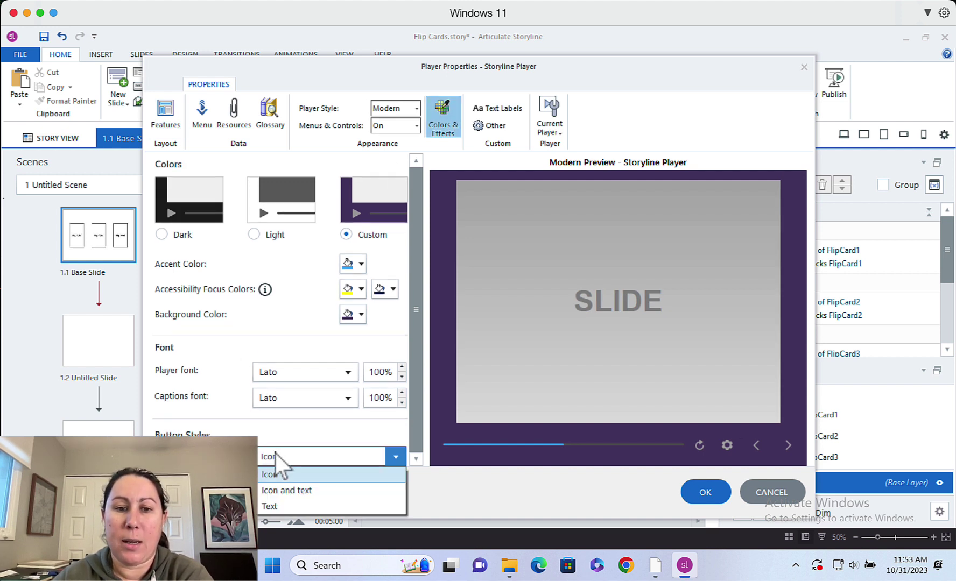
pyautogui.click(284, 491)
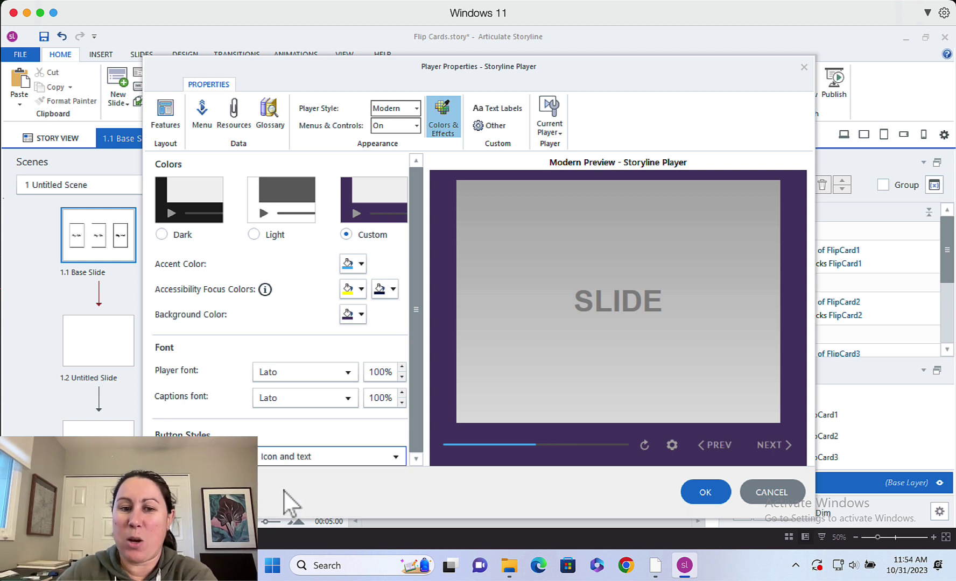
pyautogui.click(309, 459)
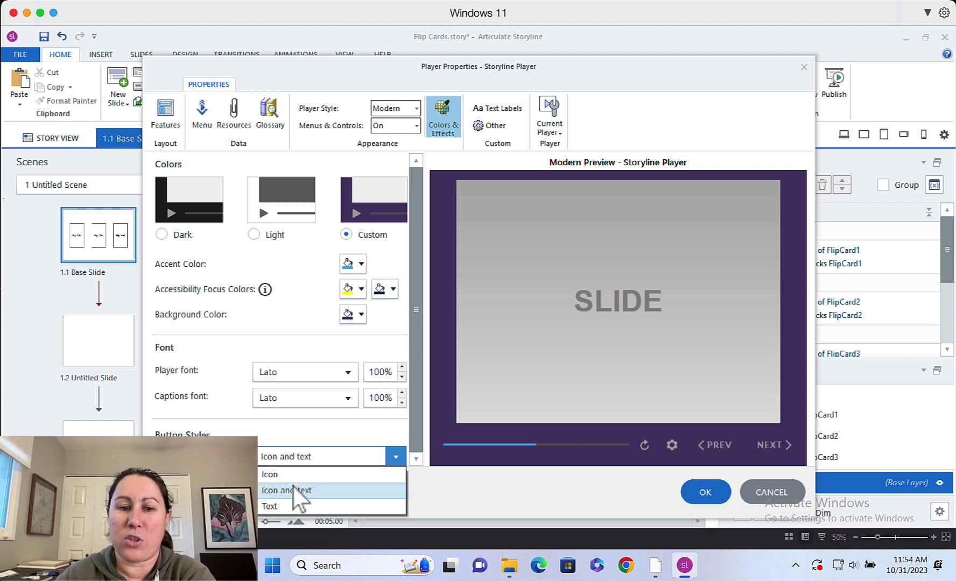
pyautogui.click(298, 474)
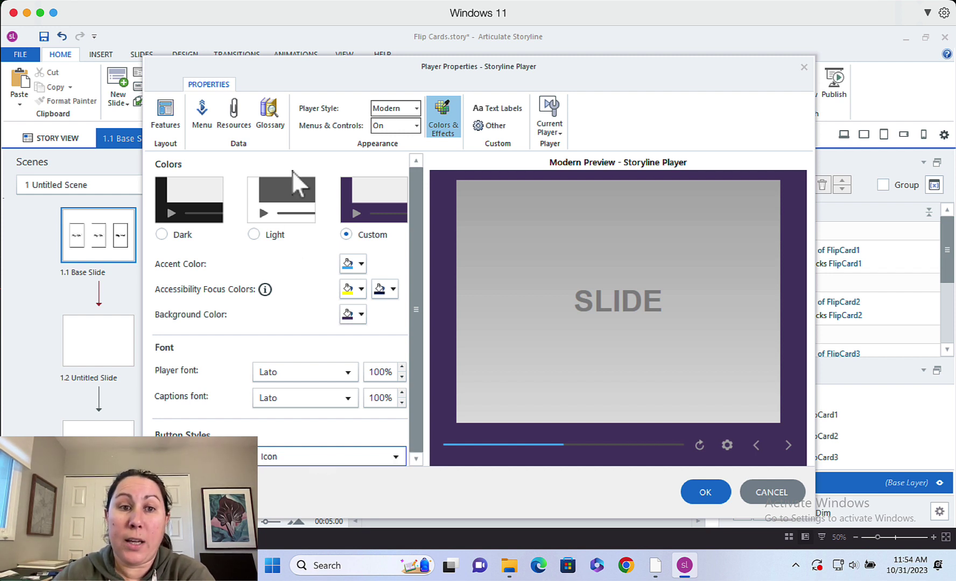
pyautogui.click(181, 116)
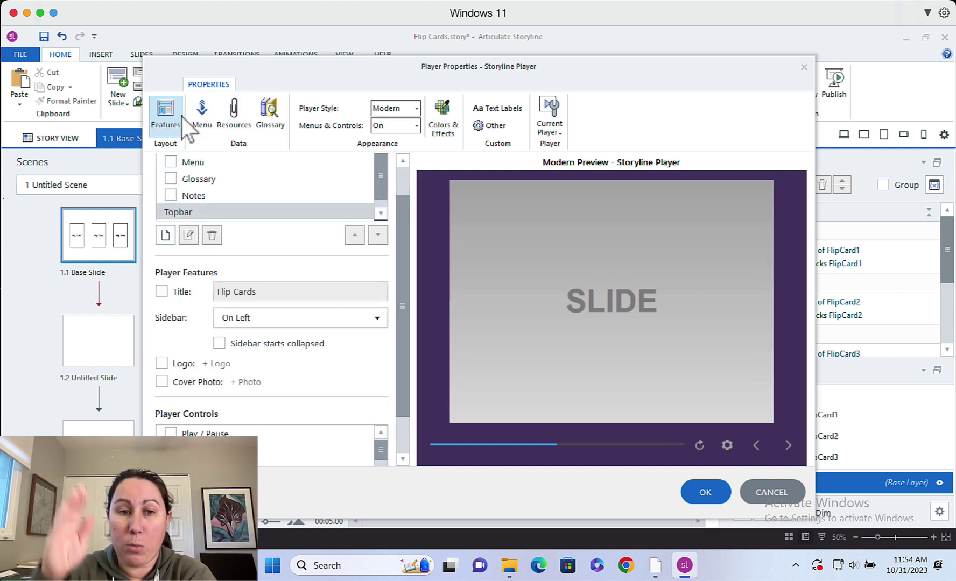